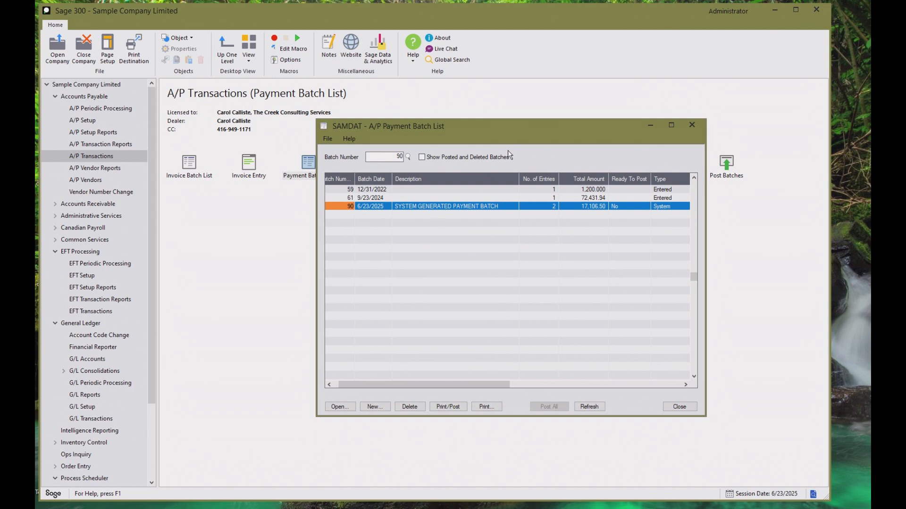
Close the A/P Payment Batch List and open Create EFT File from EFT Transactions.
left_click_drag(508, 132, 454, 197)
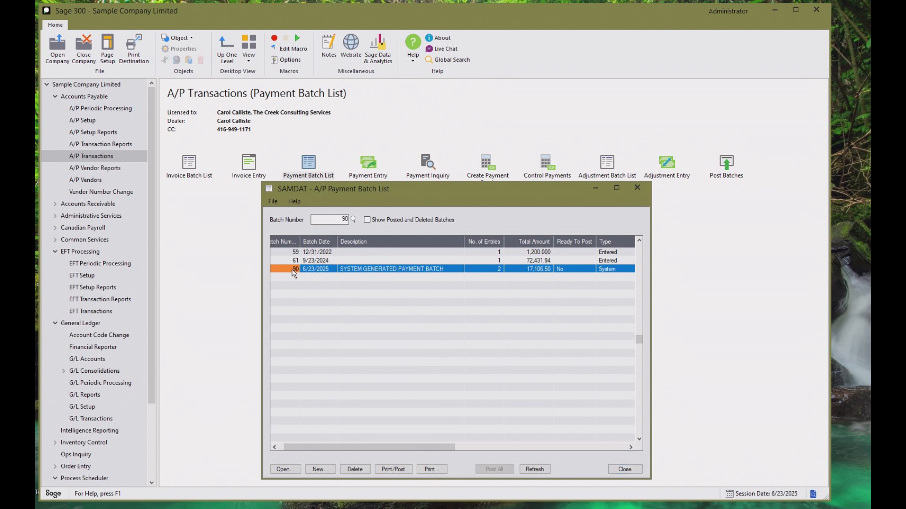
left_click(624, 470)
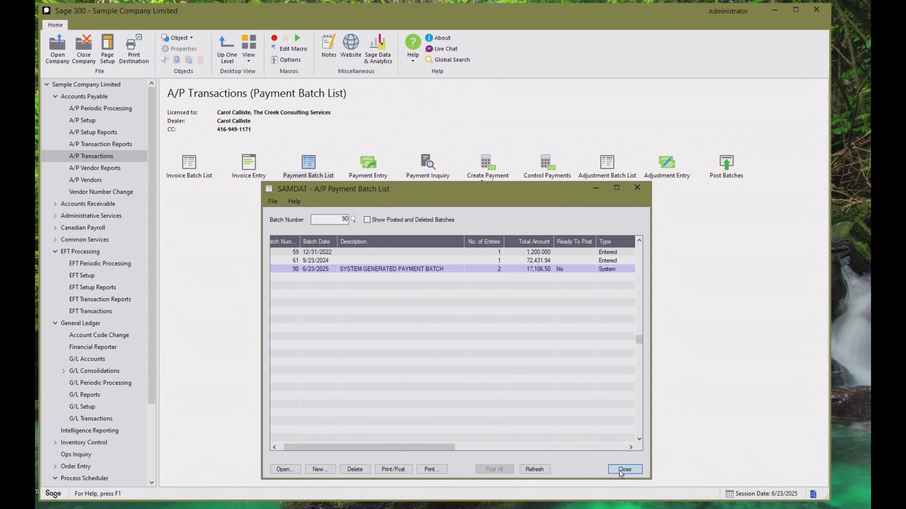
left_click(97, 312)
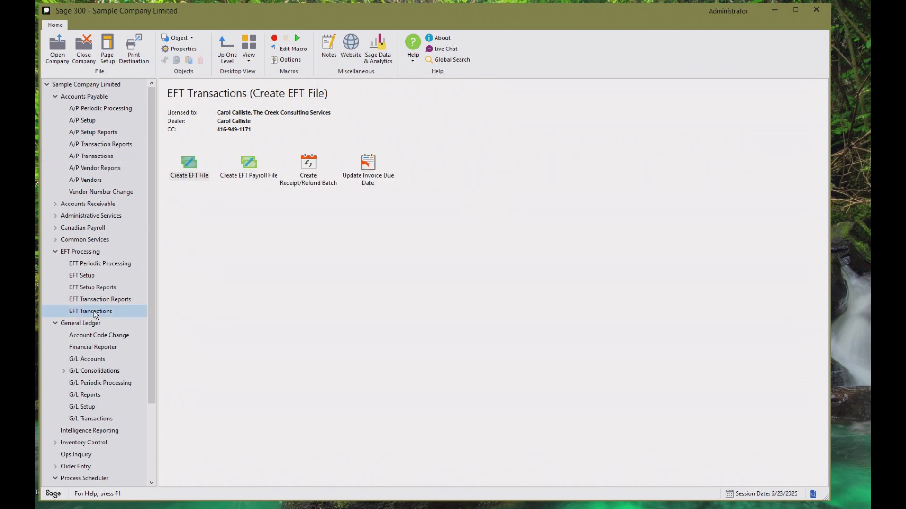
double_click(189, 167)
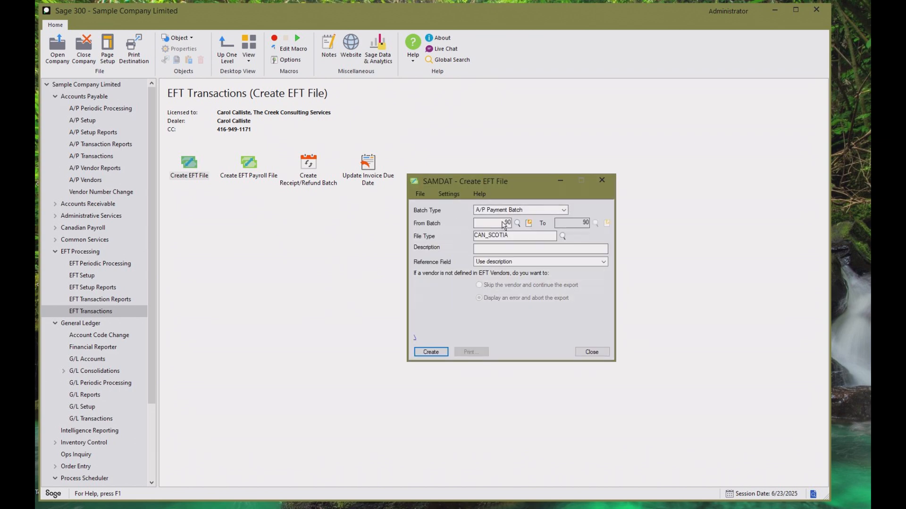
Select A/P payment batch 90 and create its EFT file with the CAN_SCOTIA file type.
left_click(517, 223)
left_click_drag(133, 417, 146, 414)
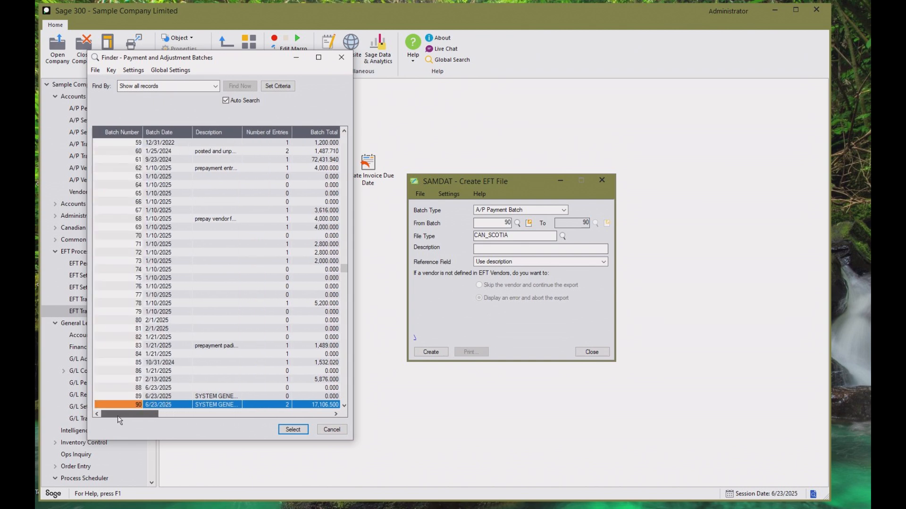
left_click(293, 429)
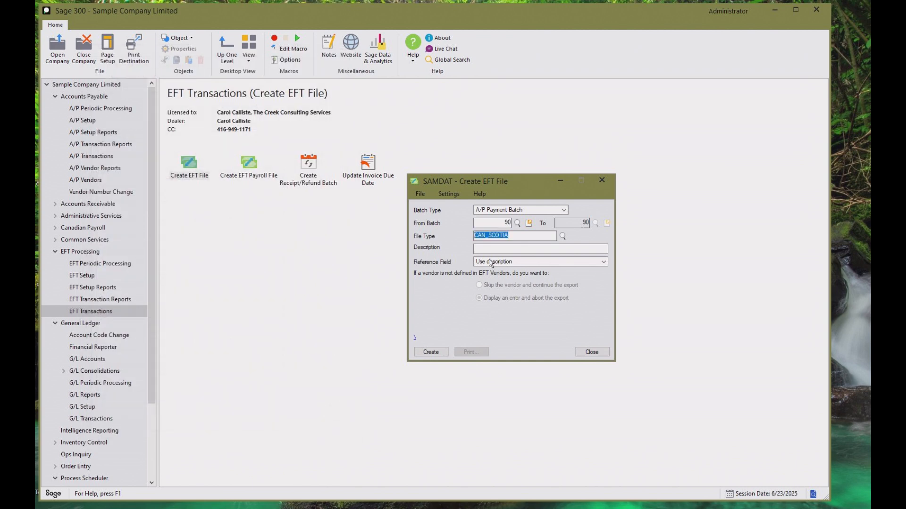
left_click(430, 352)
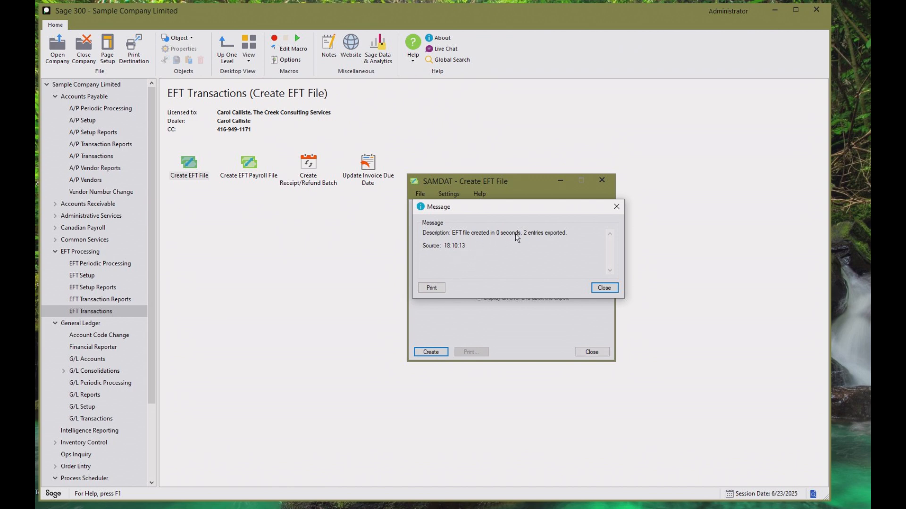
left_click(607, 289)
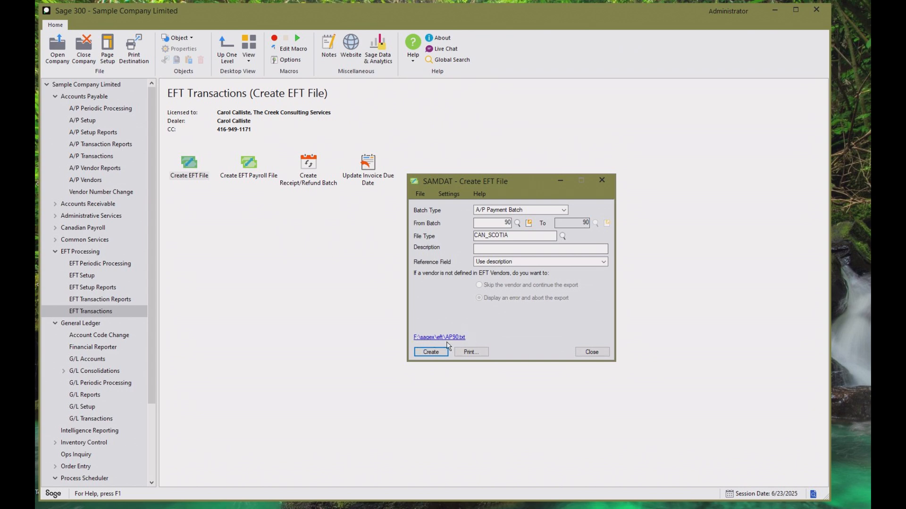
Open the generated AP90.txt file to examine its records, and close it along with the Create EFT File window.
left_click(419, 337)
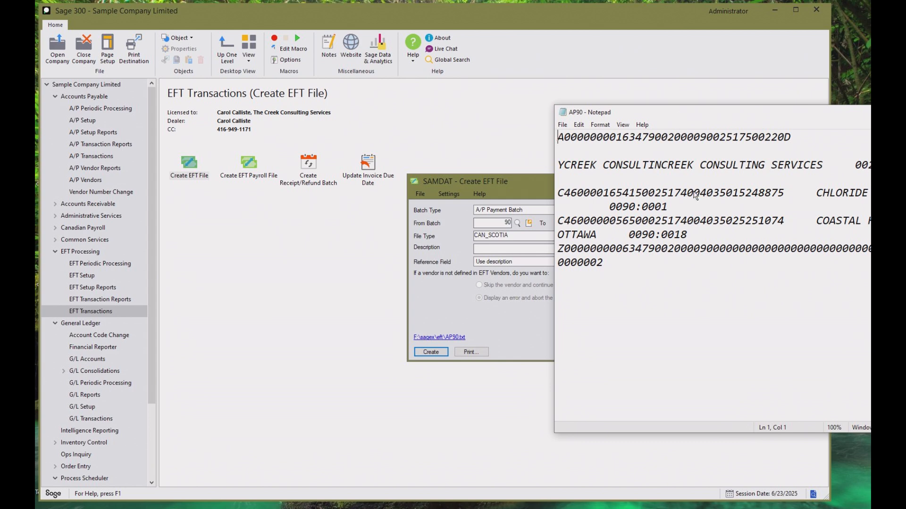
left_click_drag(801, 114, 702, 39)
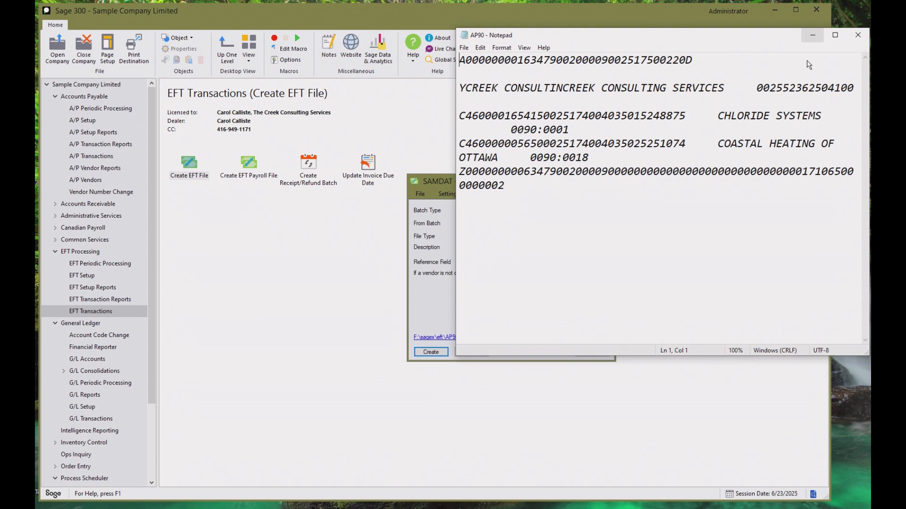
left_click(857, 35)
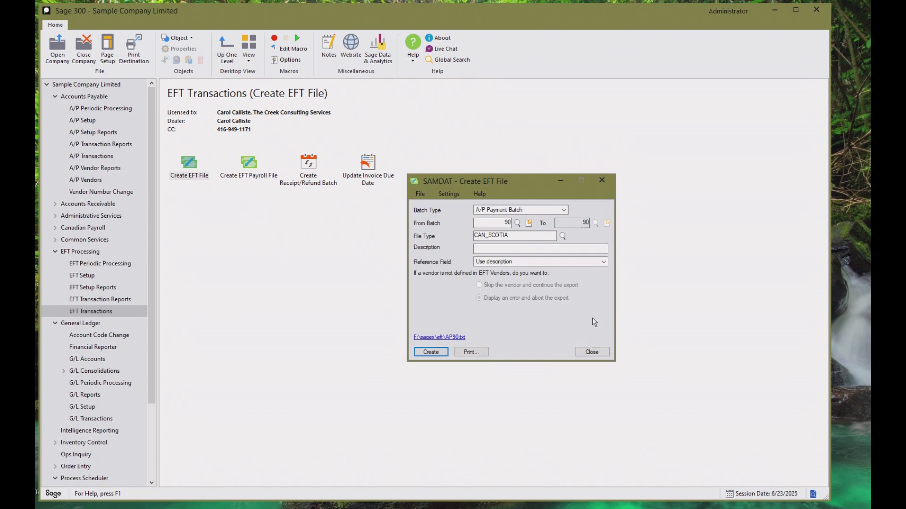
left_click(592, 352)
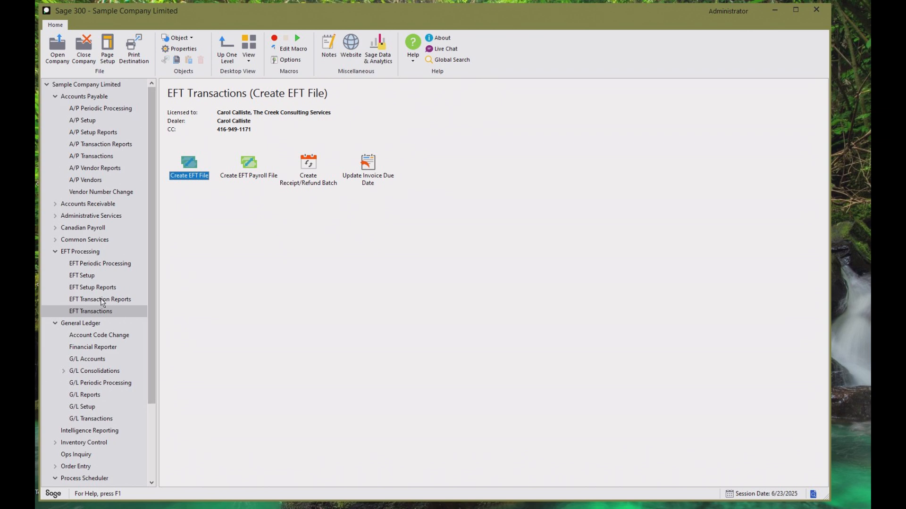
Open Print Advices from EFT Transaction Reports and set the batch range from 90 to 90.
left_click(101, 300)
left_click(487, 162)
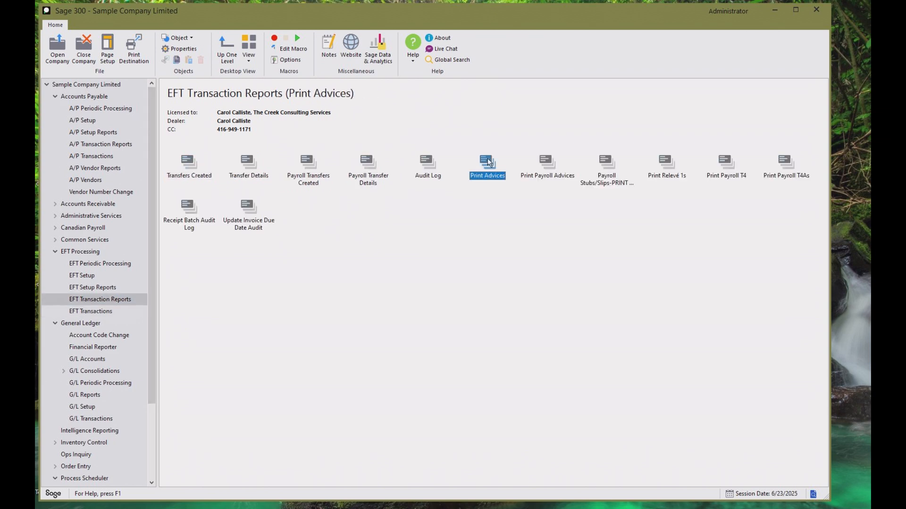
double_click(488, 160)
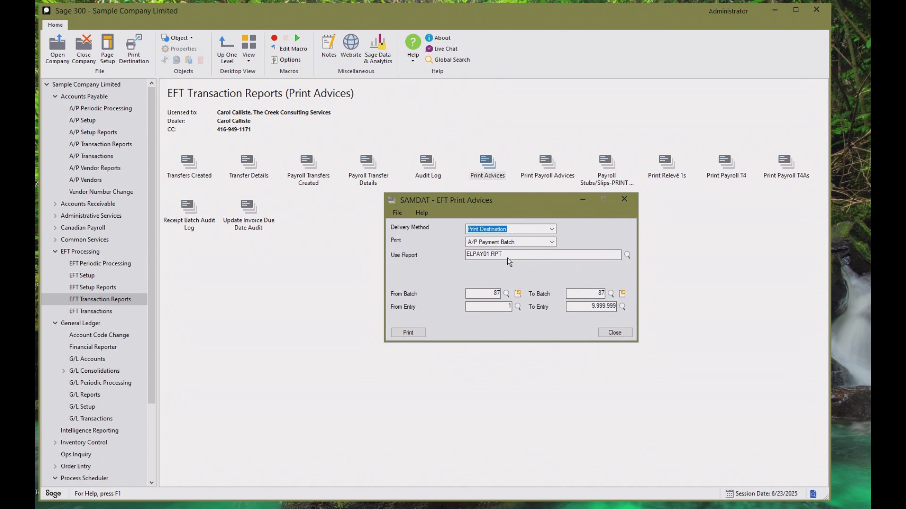
left_click(506, 294)
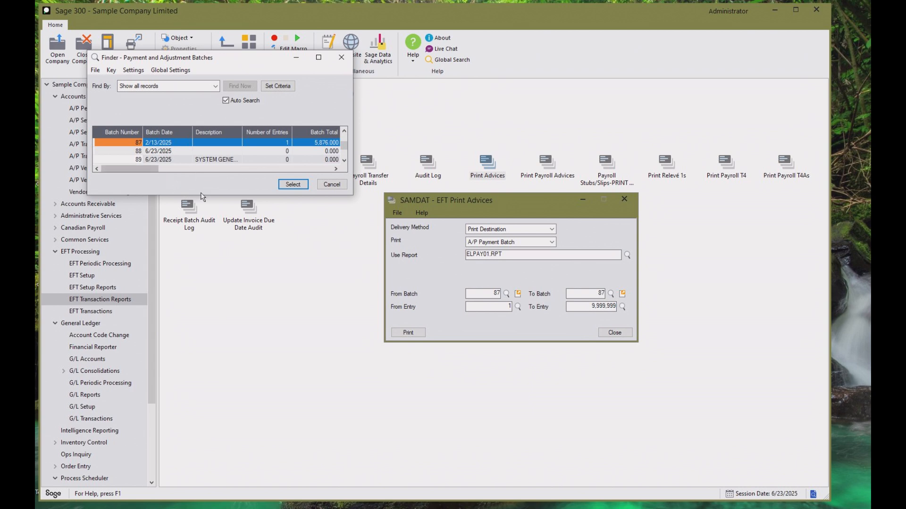
left_click_drag(202, 195, 204, 323)
left_click(141, 286)
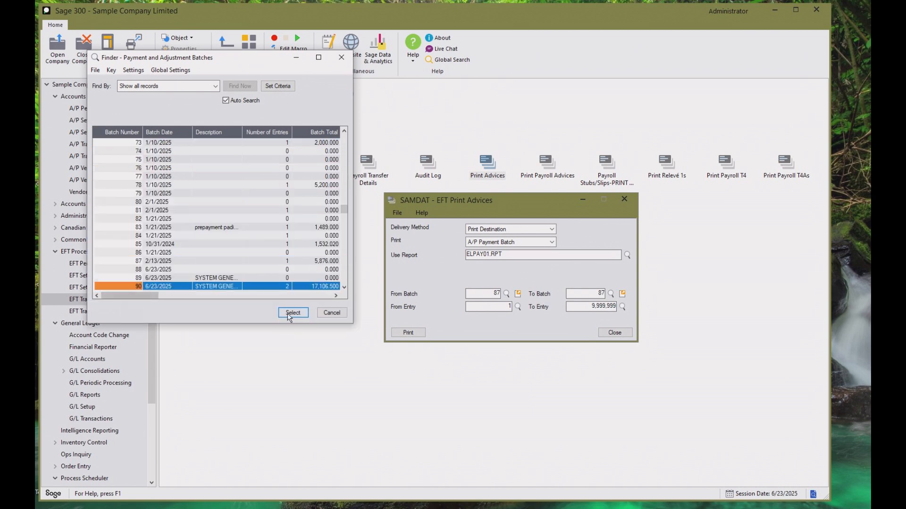
left_click(293, 313)
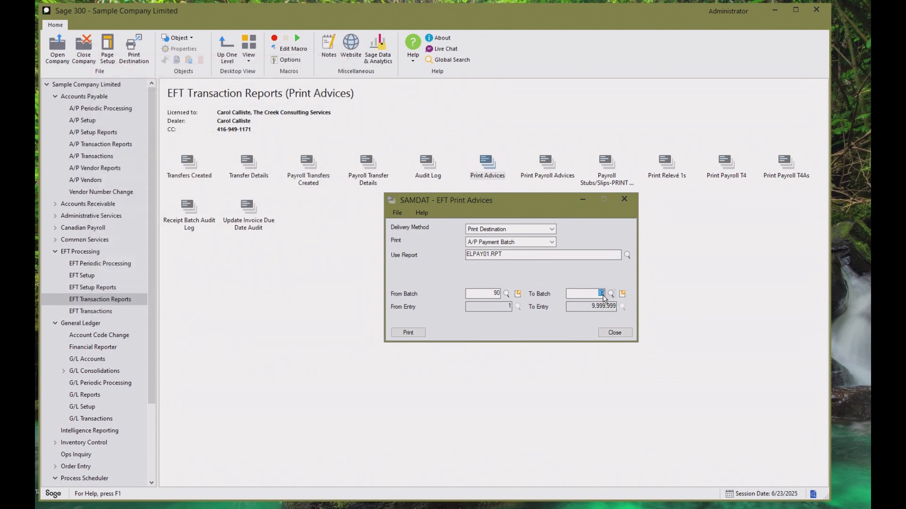
type("90")
Set the advice delivery method to Vendor/Customer, check the available e-mail messages, and close Print Advices without printing.
left_click(552, 229)
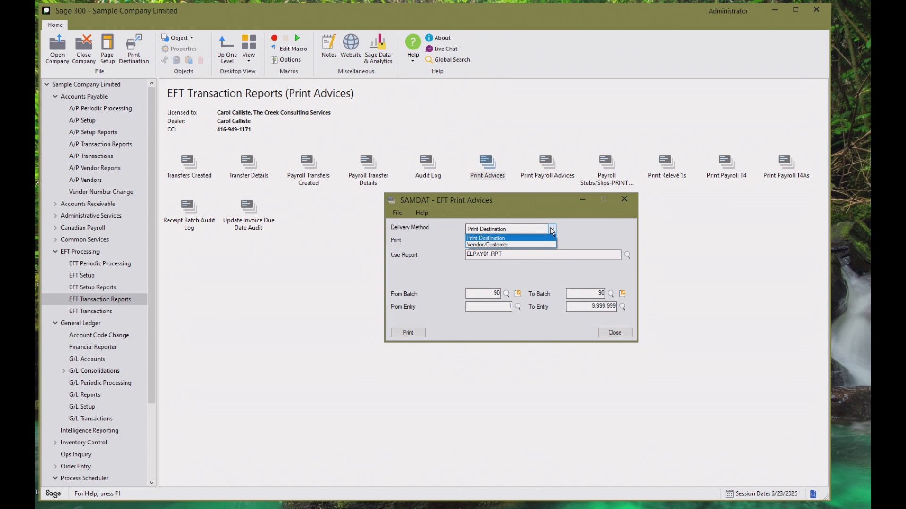
left_click(503, 245)
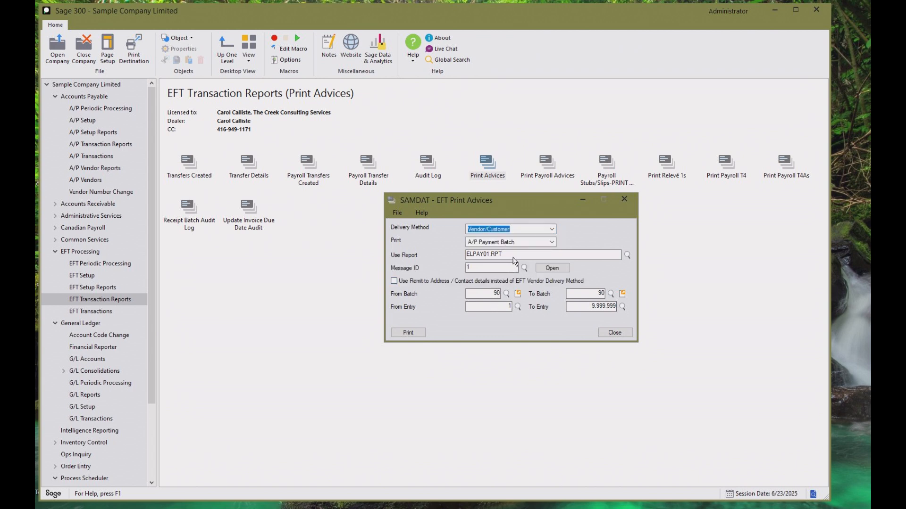
left_click(523, 268)
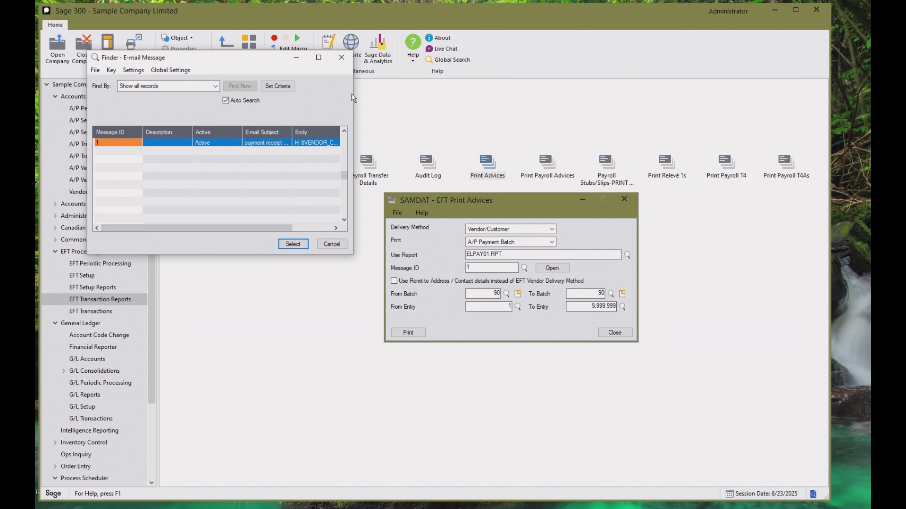
left_click(343, 59)
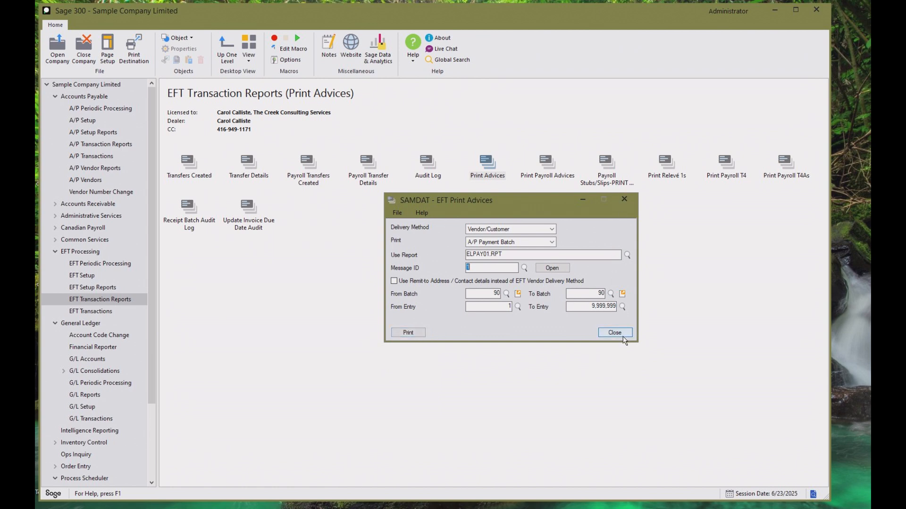
left_click(611, 334)
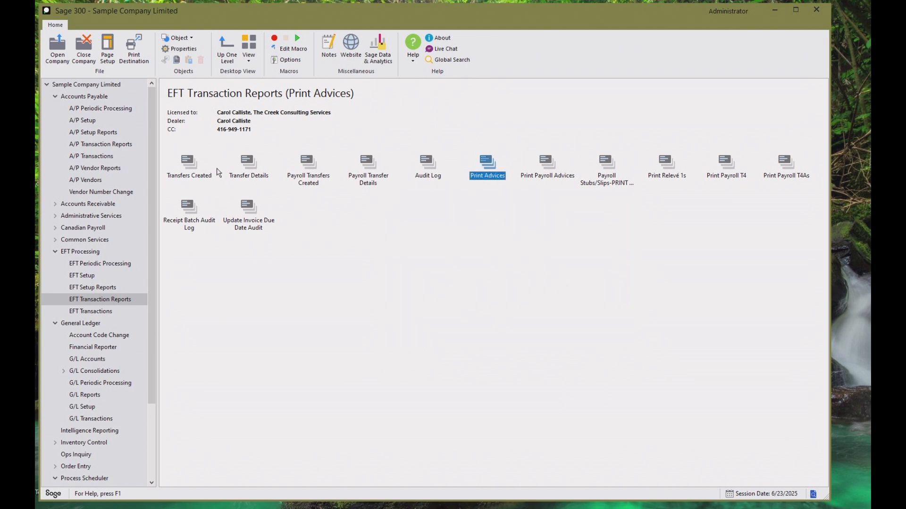
Run the EFT Transfer Details report starting from creation number 11.
left_click(249, 162)
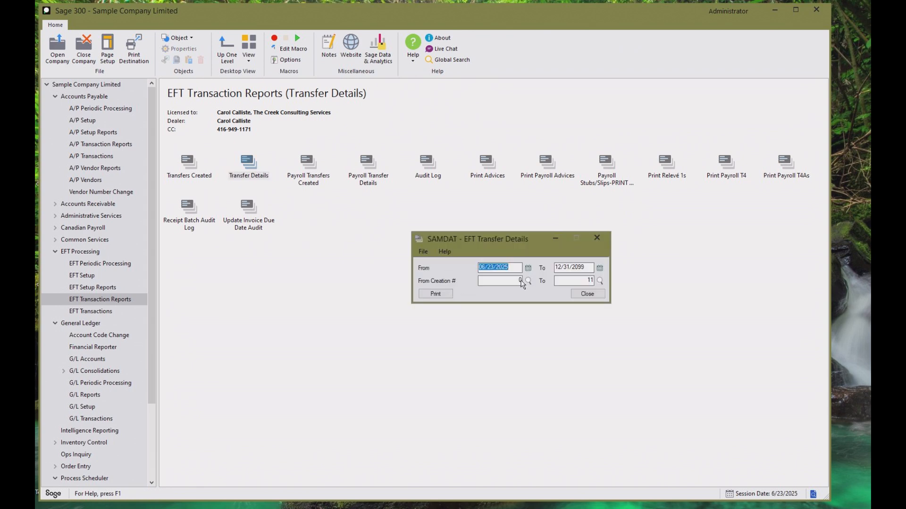
left_click(528, 282)
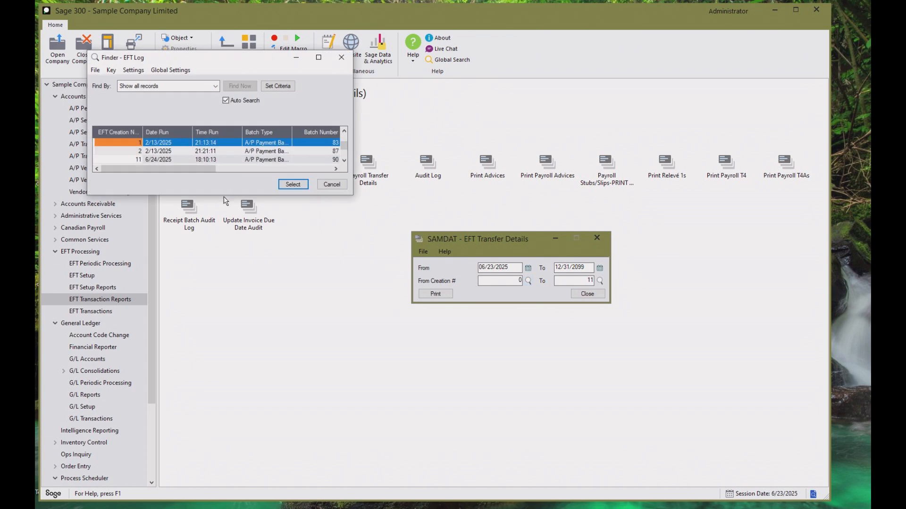
left_click_drag(225, 196, 226, 367)
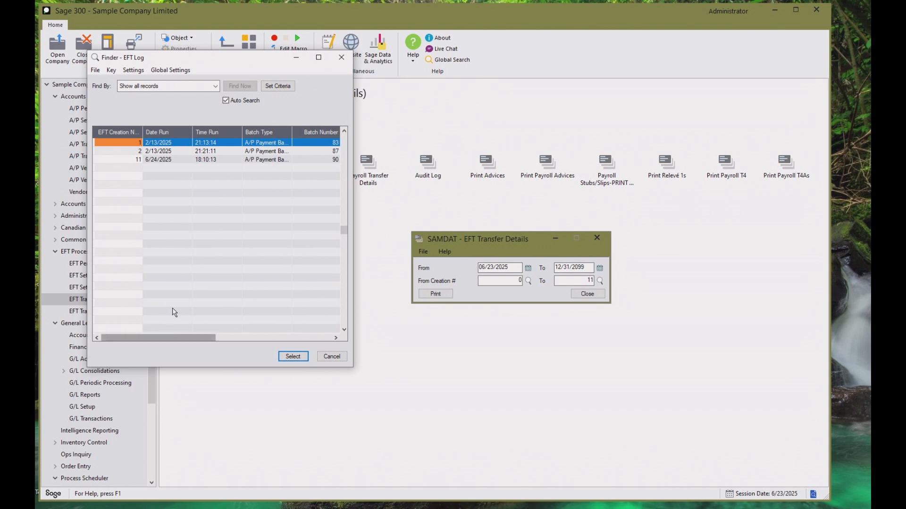
left_click(156, 160)
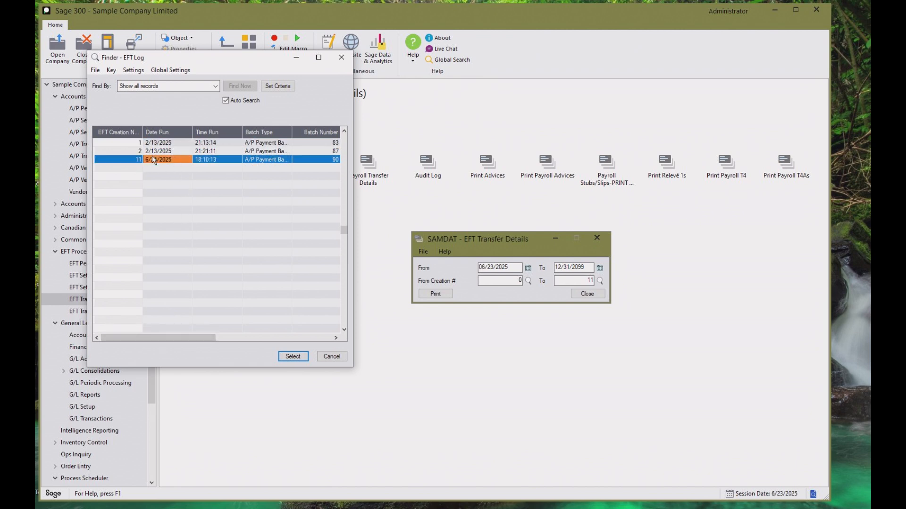
double_click(166, 160)
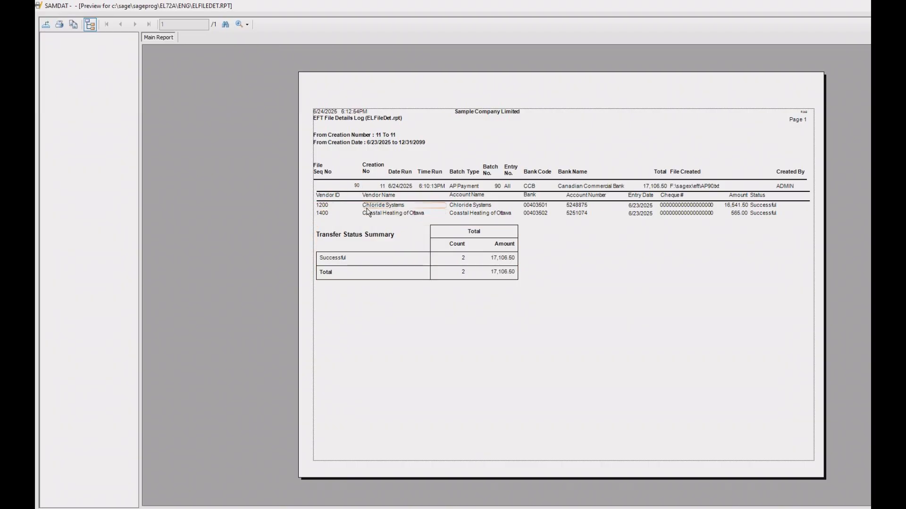
Hide the report preview's group tree, enlarge the page to 150% to examine the vendor transfer details, and close the preview.
left_click(90, 24)
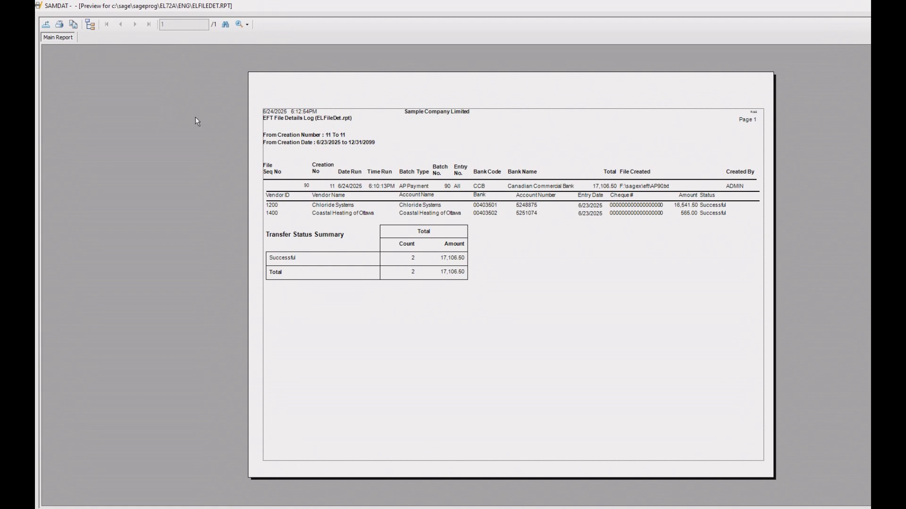
left_click(240, 29)
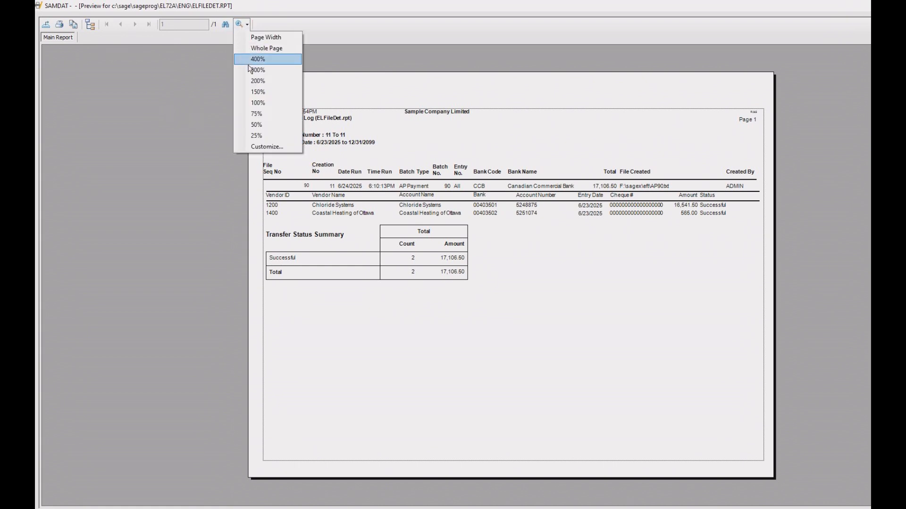
left_click(259, 92)
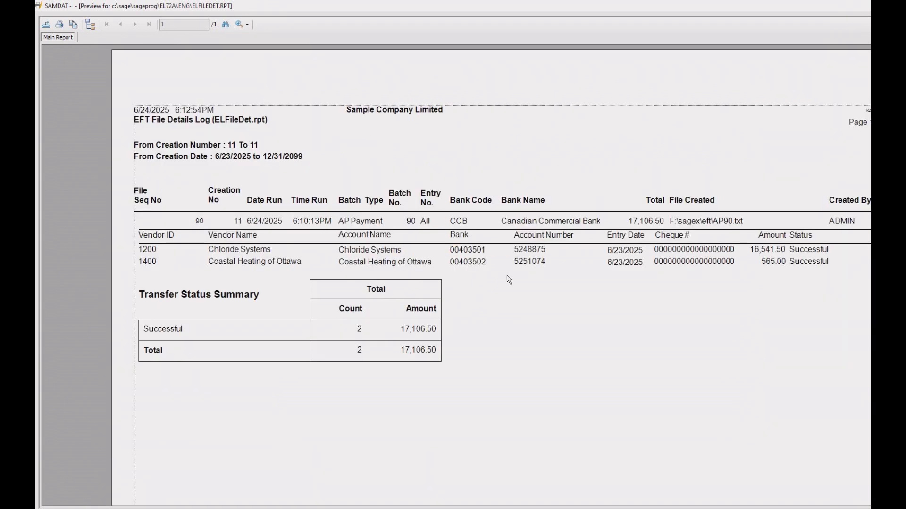
left_click(234, 250)
left_click(867, 6)
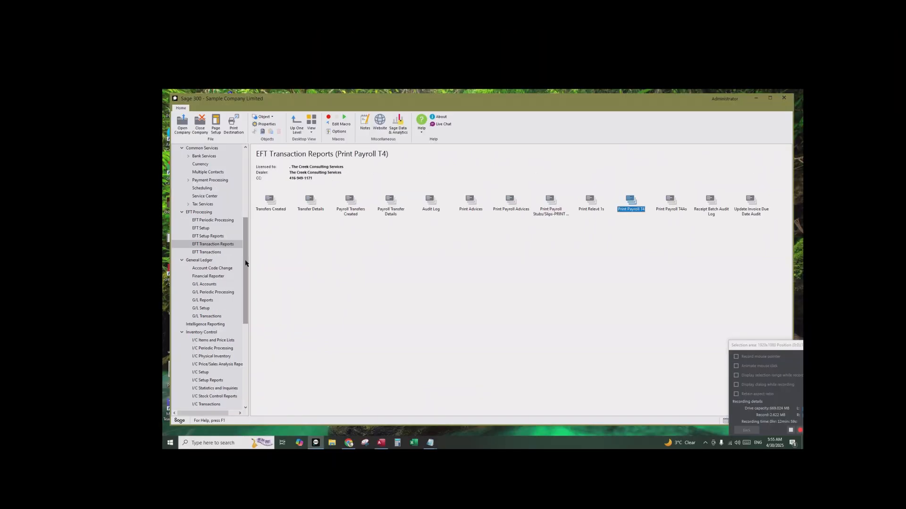
Go to Payroll Transactions under Canadian Payroll in the company's navigation tree.
left_click_drag(291, 267, 292, 227)
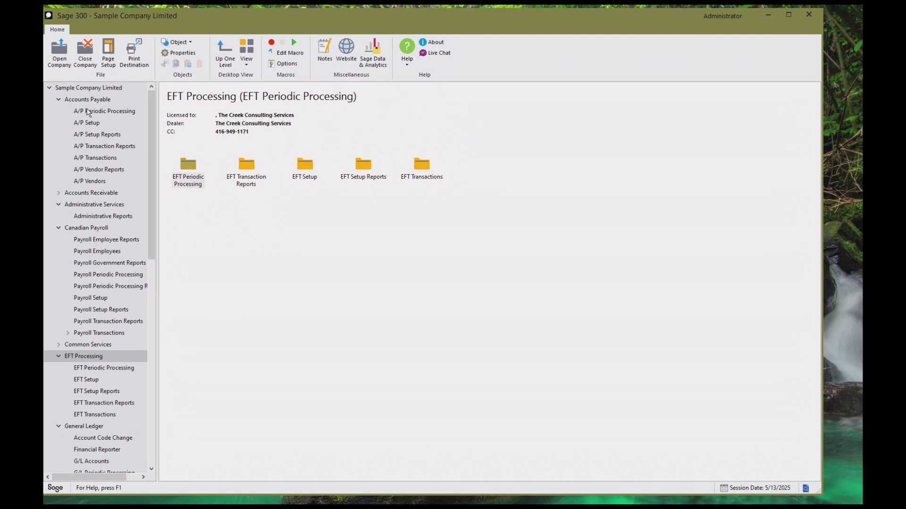
left_click(79, 89)
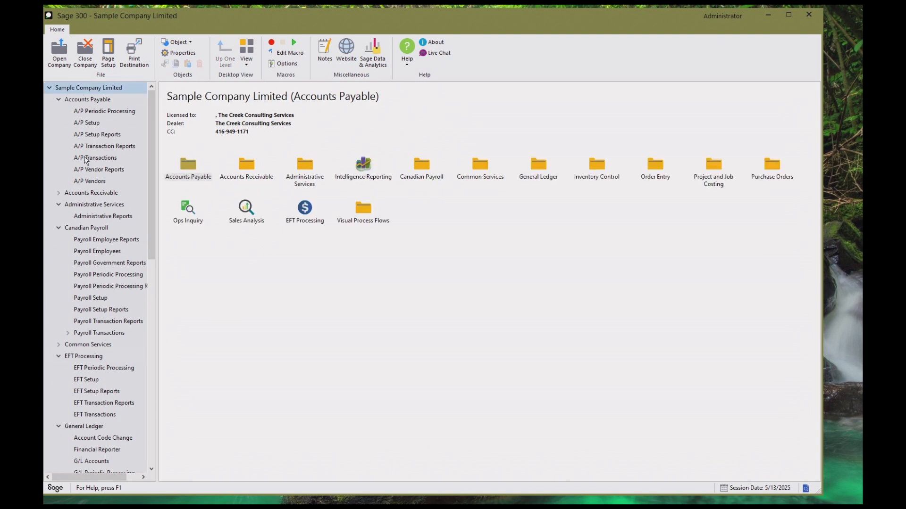
left_click(92, 230)
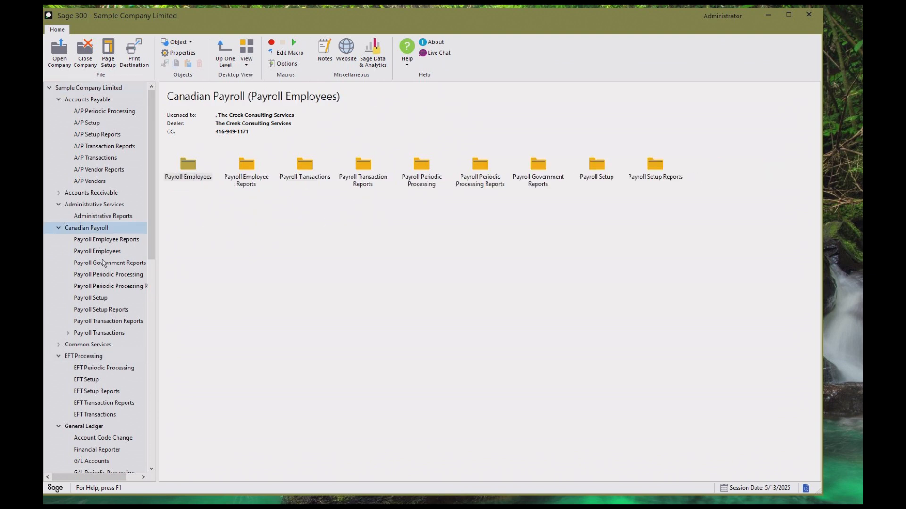
left_click(100, 334)
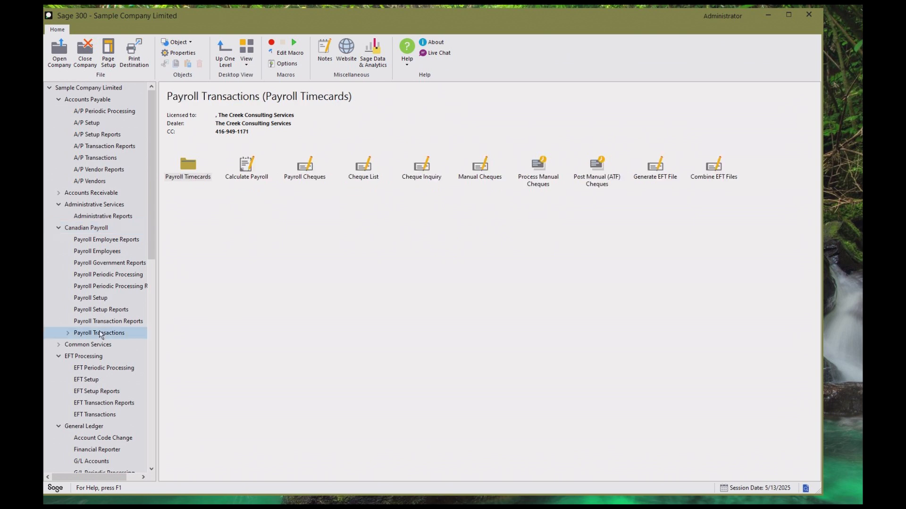
Review Calculate Payroll and Payroll Cheques in Payroll Transactions, compare them with Create EFT File in EFT Transactions, and return to EFT Transactions.
left_click(249, 171)
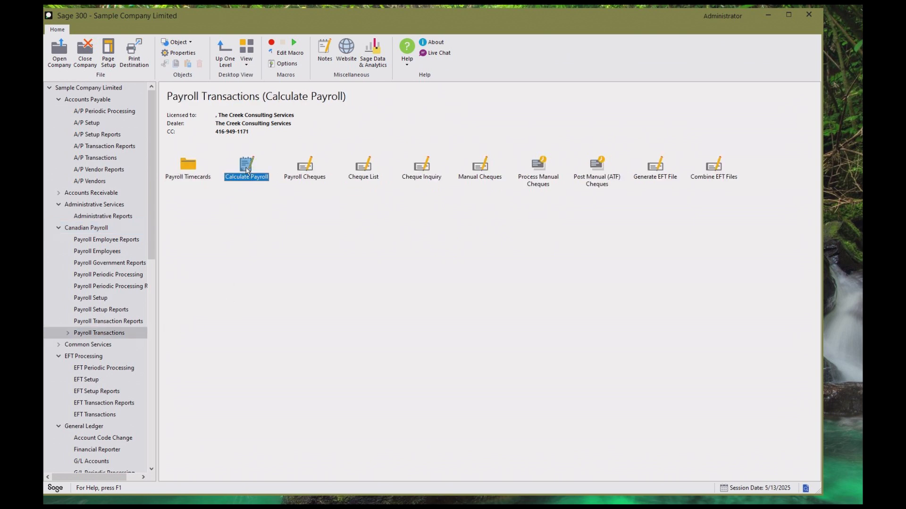
left_click(305, 170)
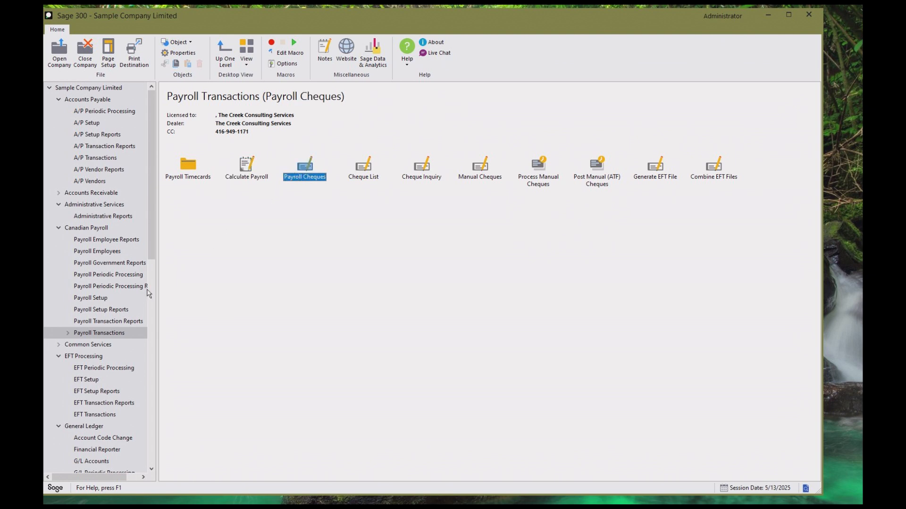
left_click(93, 416)
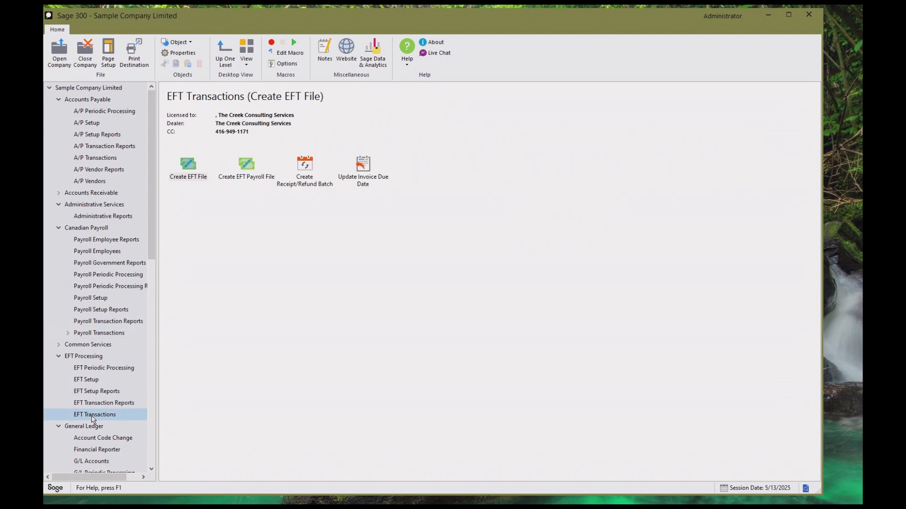
left_click(189, 170)
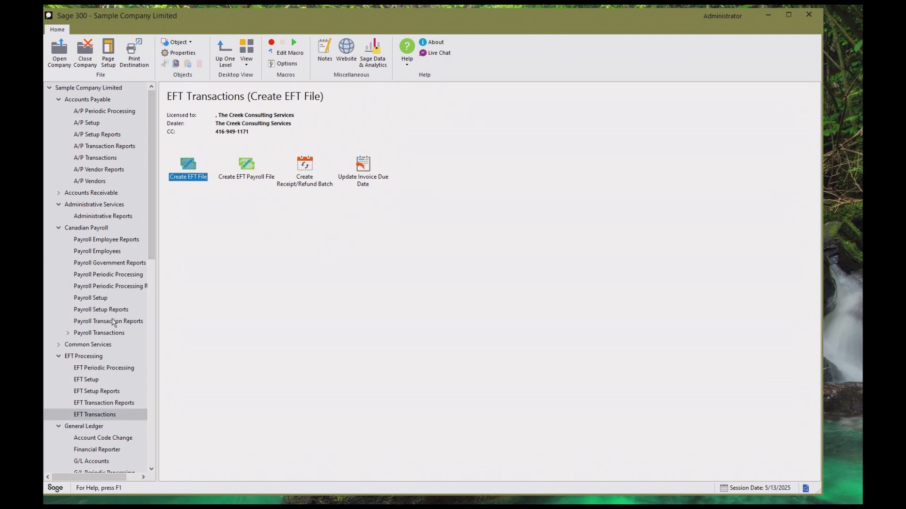
left_click(97, 335)
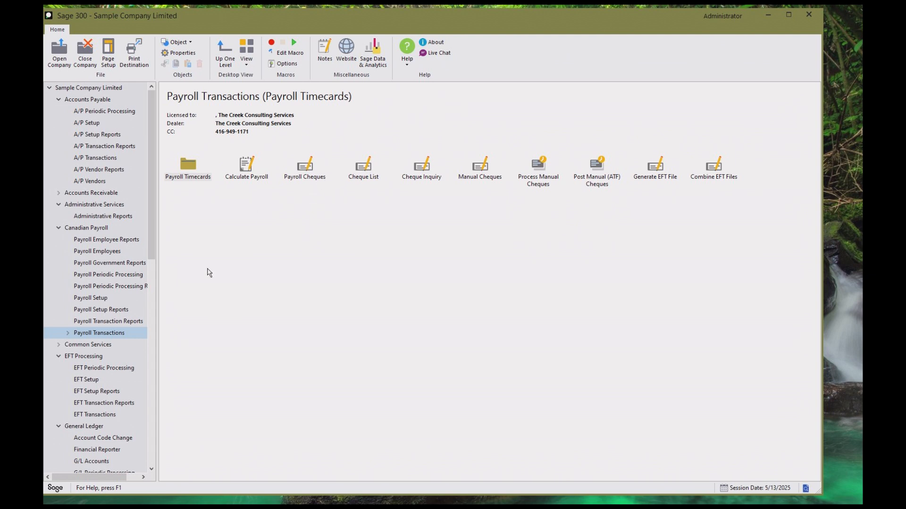
left_click(80, 416)
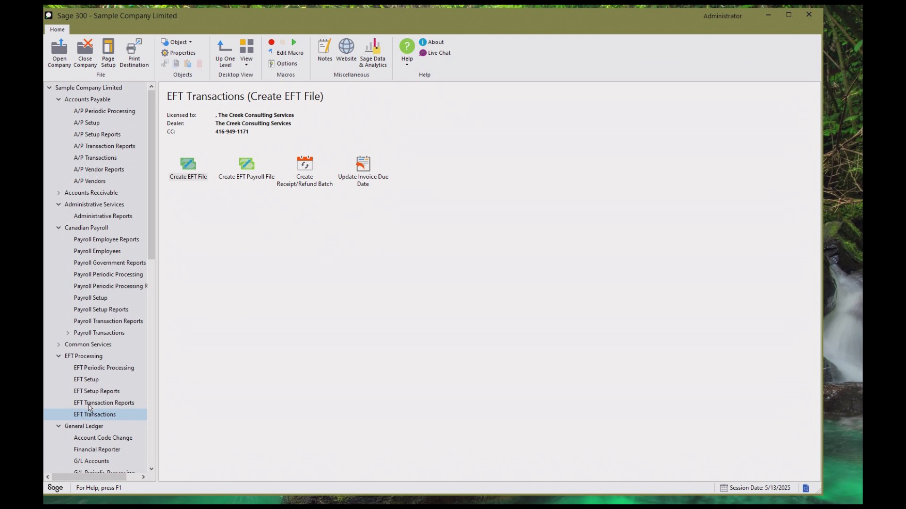
Look through the EFT Transaction Reports, highlighting the payroll stubs, Print Payroll Advices, T4, T4A, Payroll Transfers Created and Transfer Details reports.
left_click(91, 406)
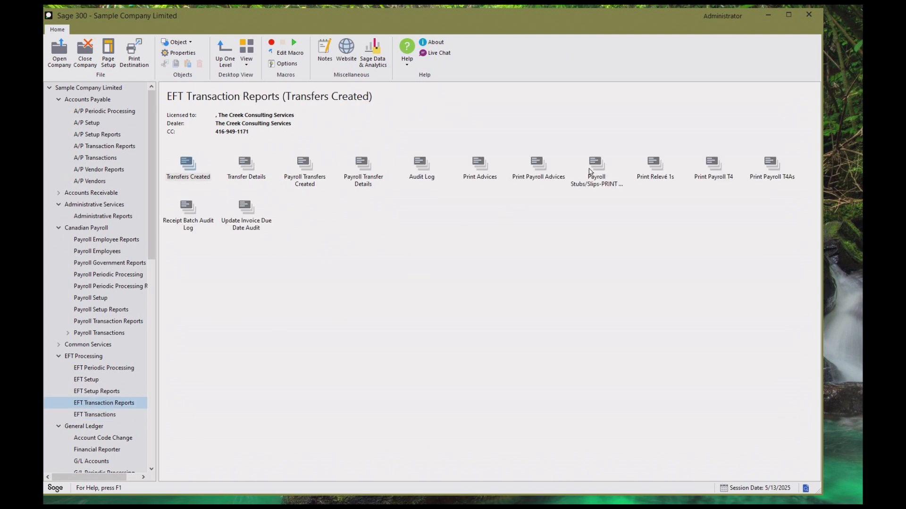
left_click(596, 165)
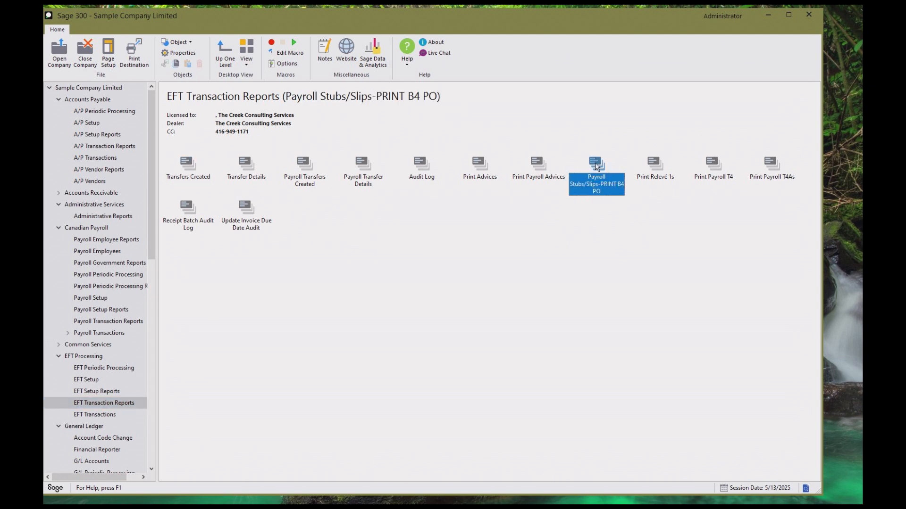
left_click(536, 166)
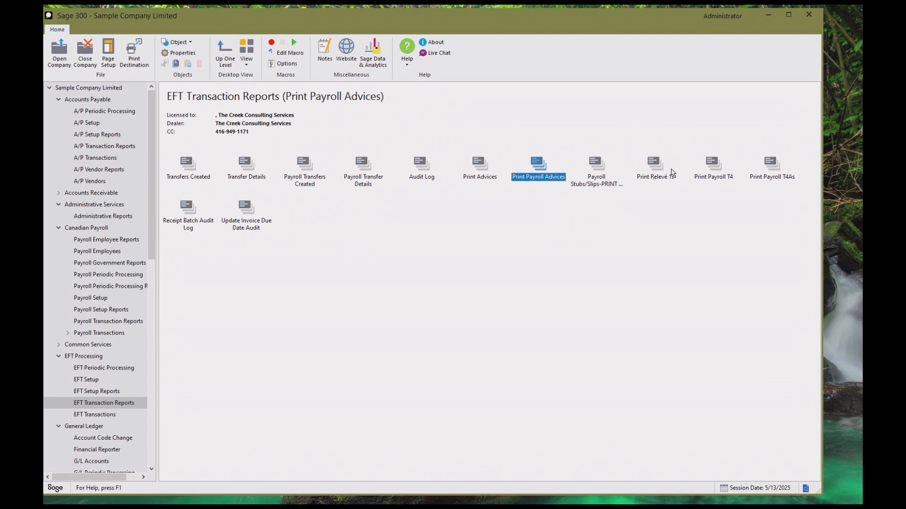
left_click(709, 168)
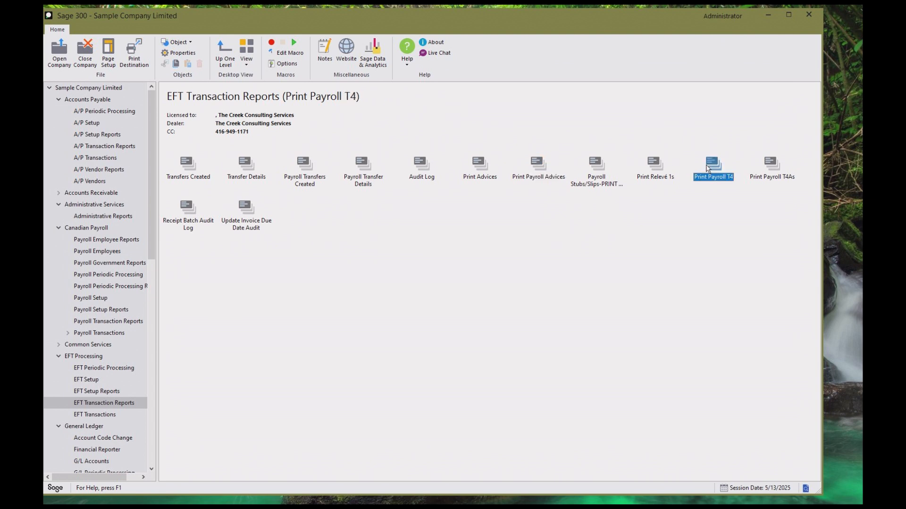
left_click(767, 168)
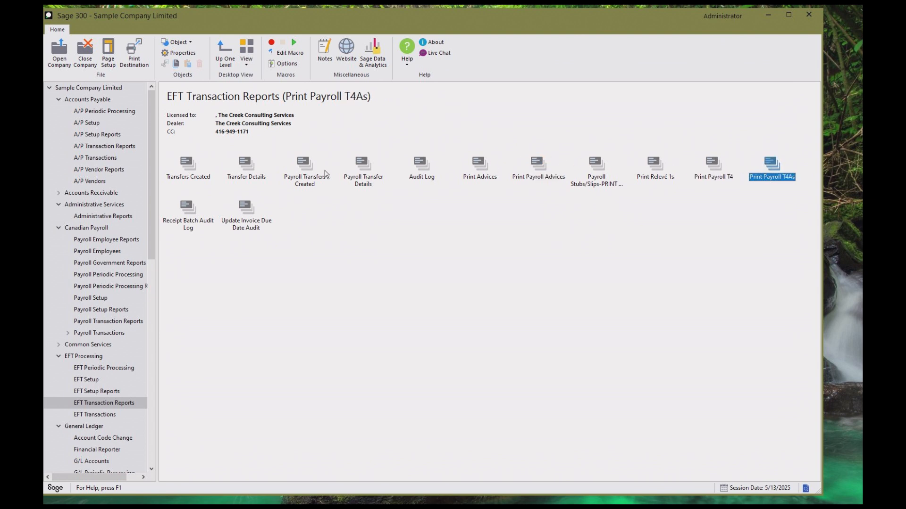
left_click(305, 174)
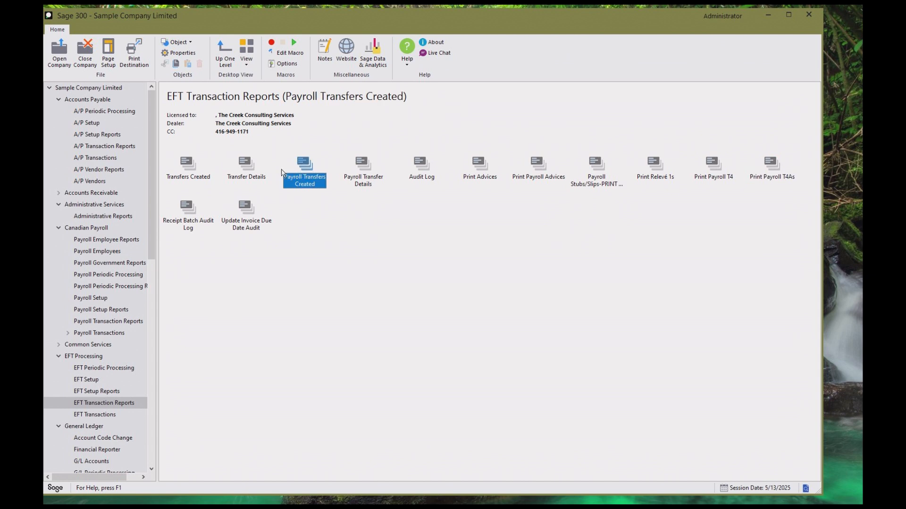
left_click(246, 165)
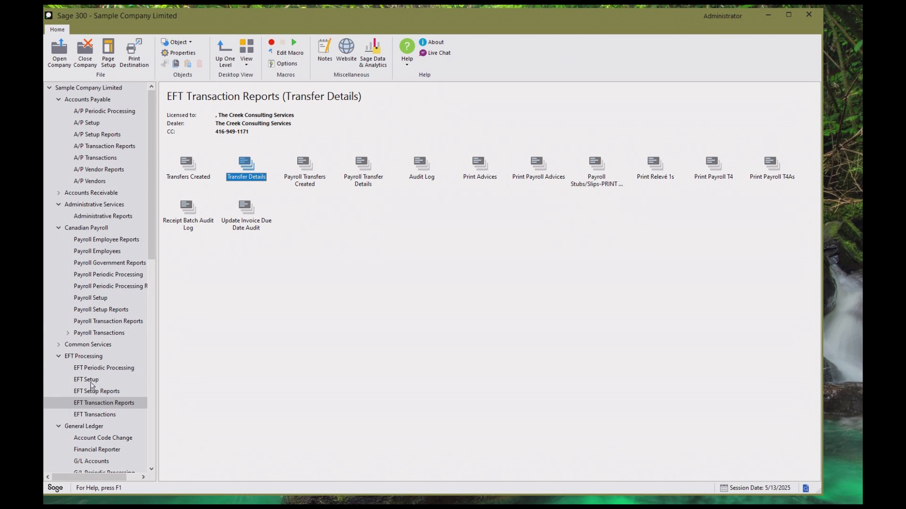
Look over the folders of the EFT Processing and Canadian Payroll modules, ending at EFT Processing.
left_click(91, 357)
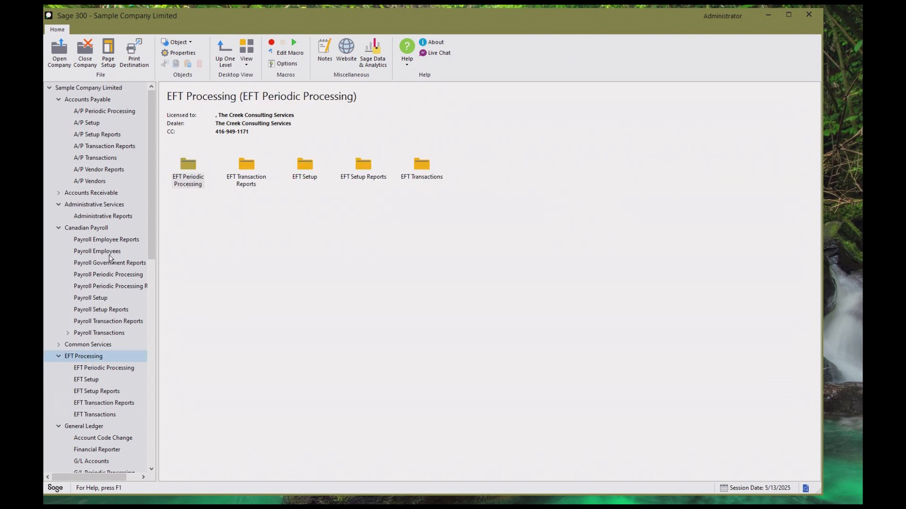
left_click(103, 229)
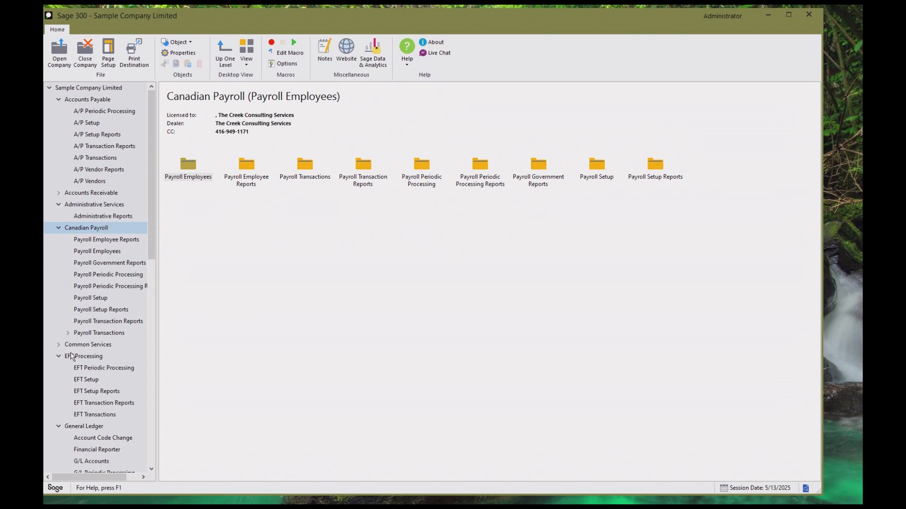
left_click(73, 357)
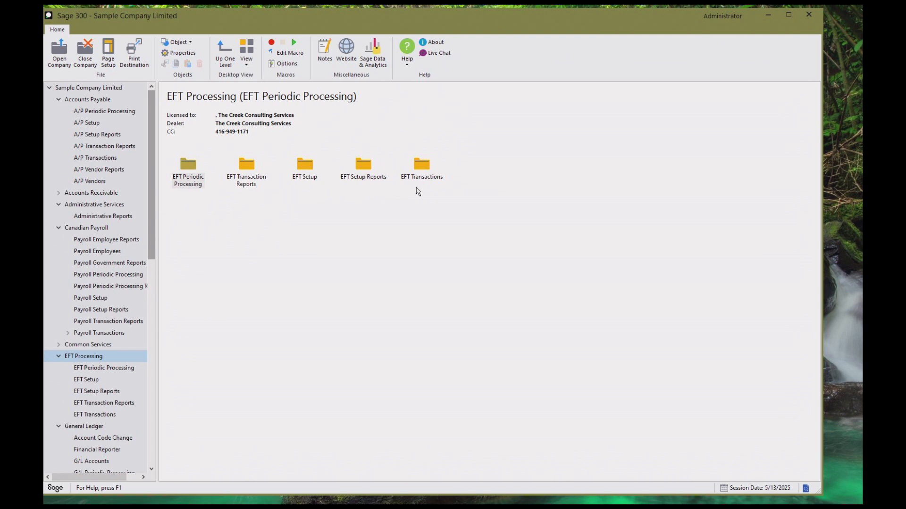
Return to the top level of Sample Company Limited and start exiting the program.
left_click(83, 91)
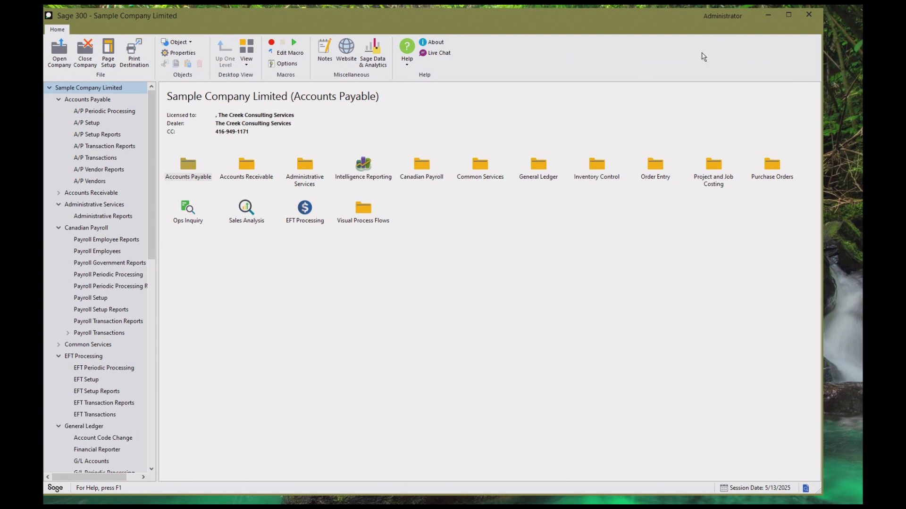
left_click(806, 16)
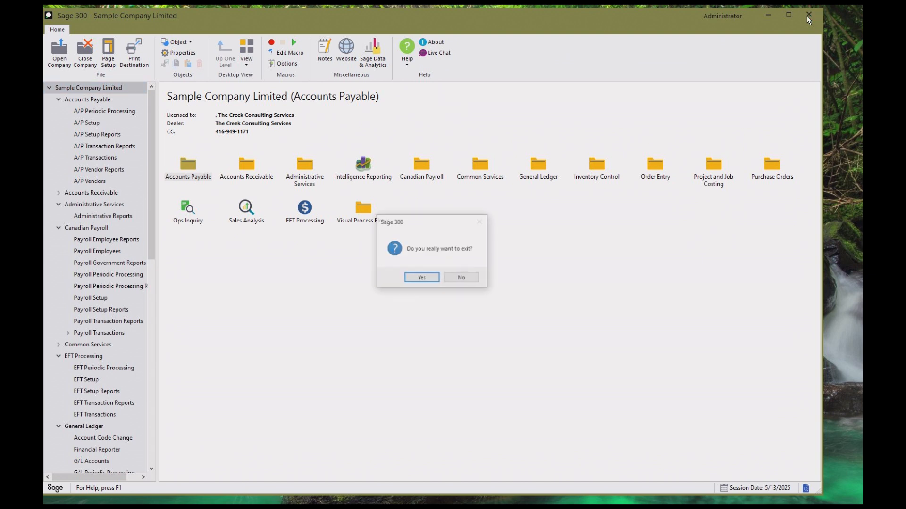